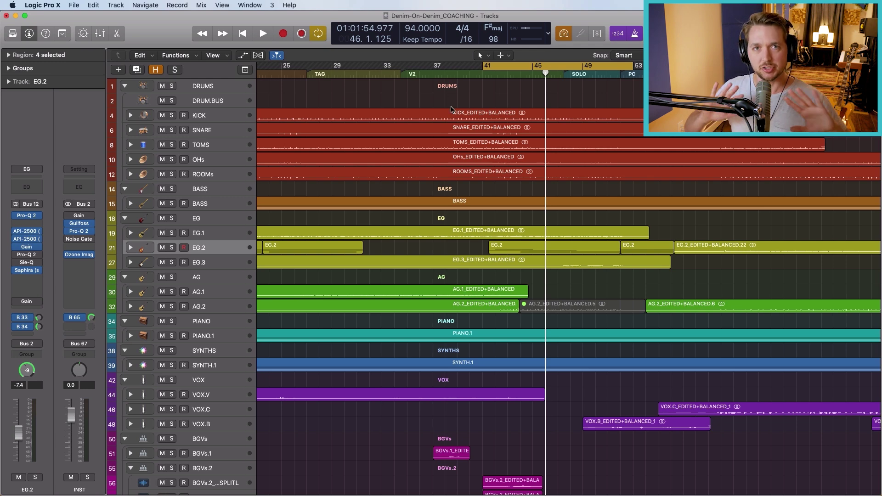
Select the DRUM.BUS track and show the track volume automation around the SOLO section
key(space)
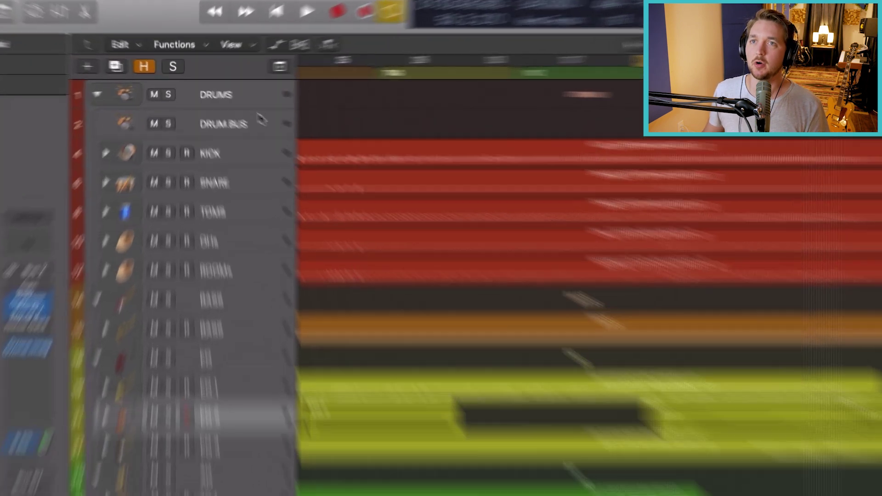
click(228, 106)
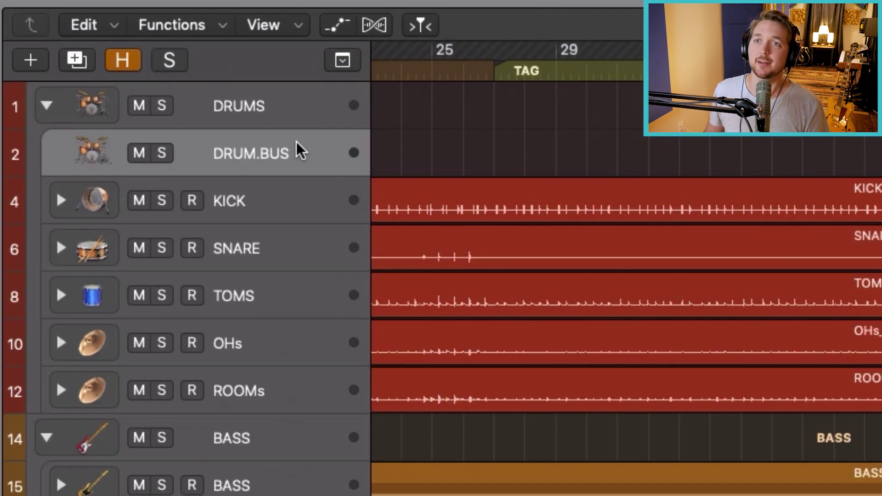
click(346, 22)
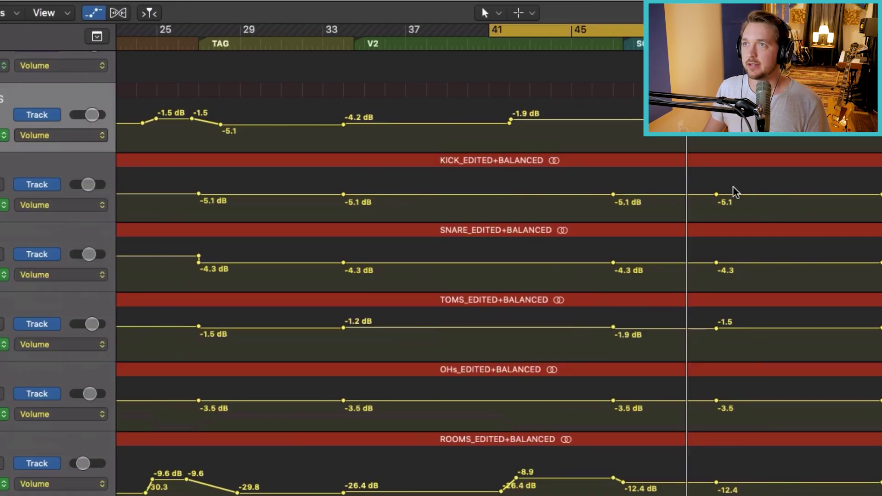
scroll(590, 57, up, 5)
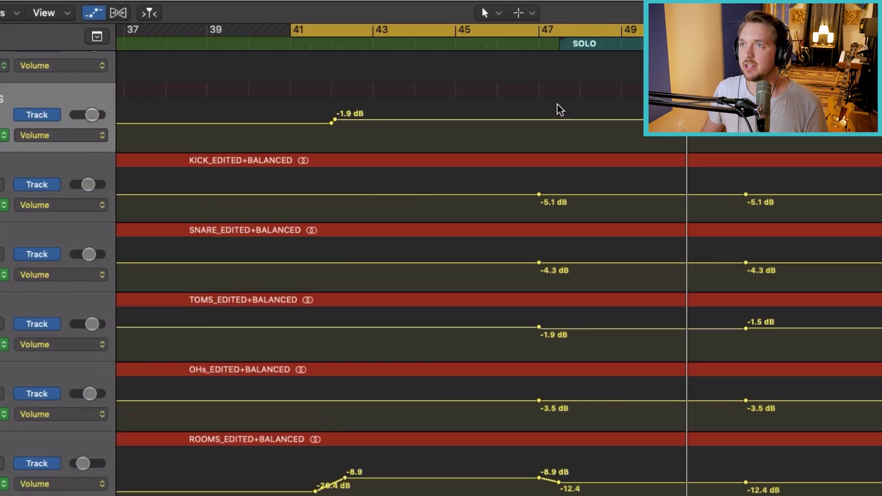
Add individual volume automation points on DRUM.BUS around the SOLO section and try to lower the line between them
click(557, 119)
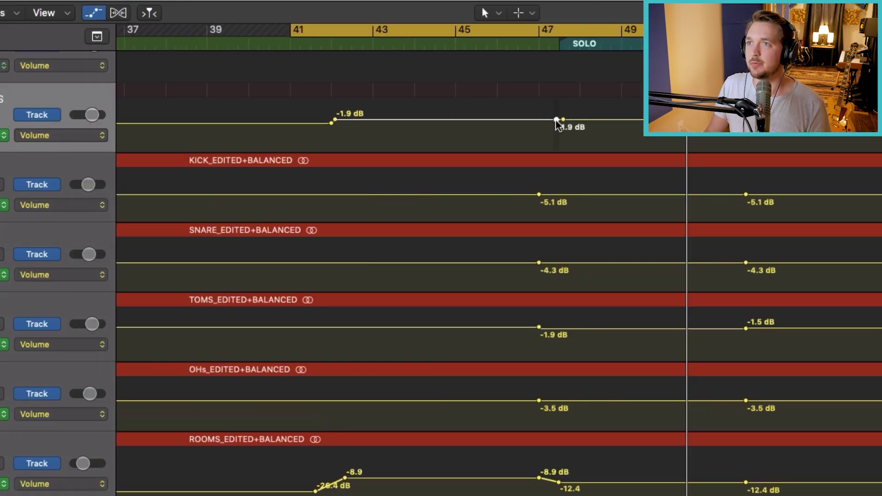
click(792, 123)
click(751, 120)
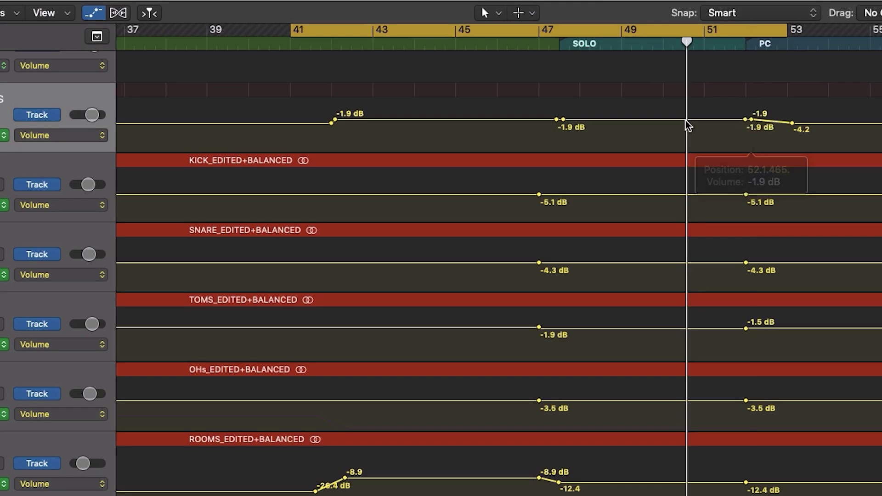
mouse_move(662, 119)
mouse_down()
mouse_move(661, 136)
mouse_move(660, 124)
mouse_up()
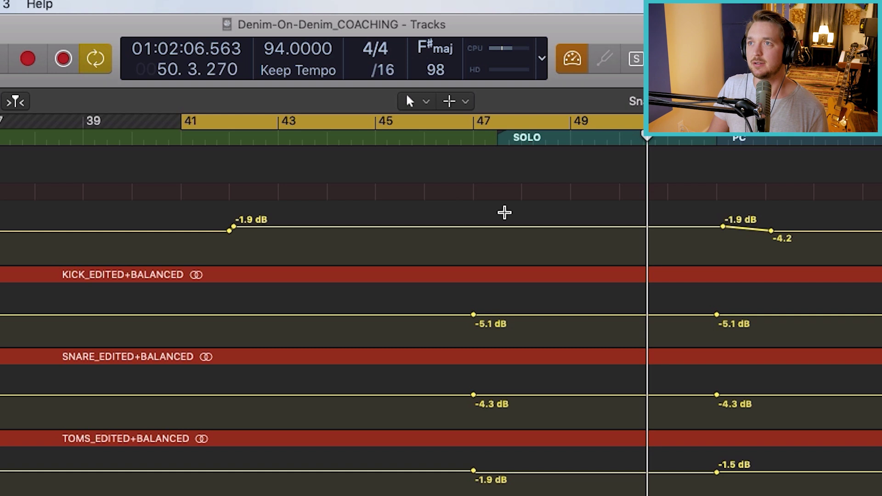
Marquee-select the SOLO section on DRUM.BUS, lower its volume automation to -8.7 dB, and undo that change
drag(504, 222, 711, 229)
click(582, 235)
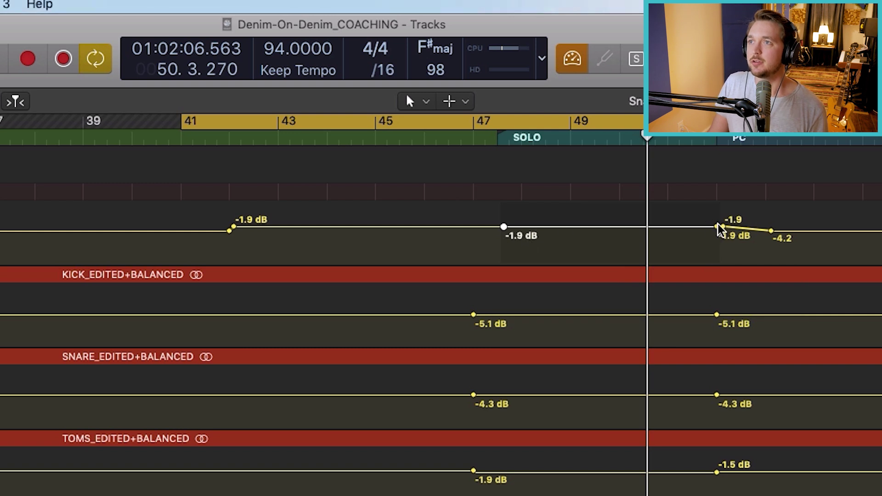
mouse_move(570, 228)
mouse_down()
mouse_move(569, 254)
mouse_move(568, 211)
mouse_move(568, 242)
mouse_up()
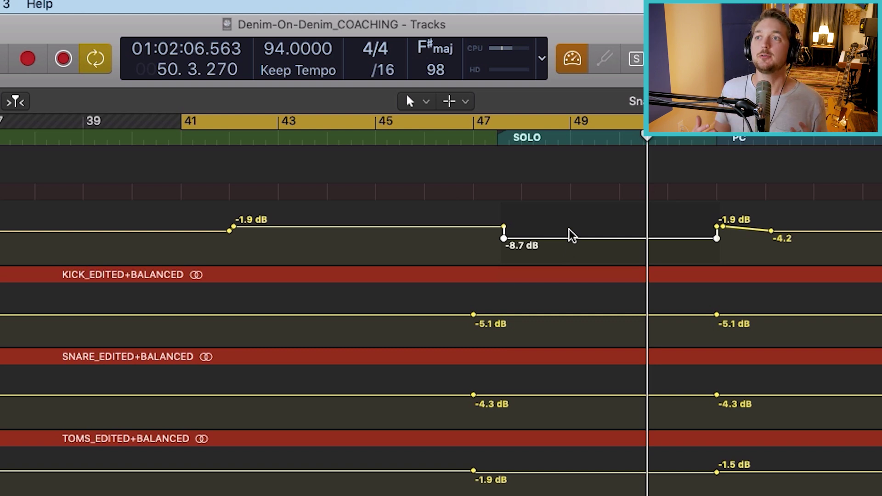
key(super+z)
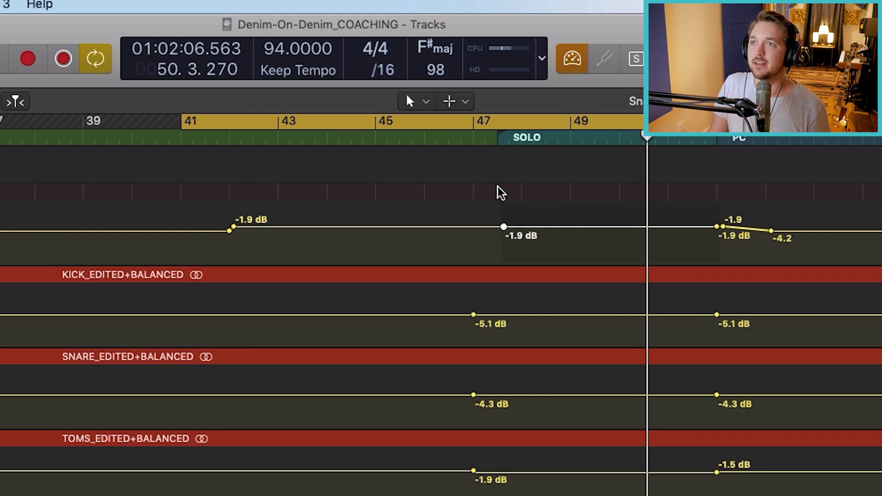
Marquee-select the DRUM.BUS automation from 45.4 to the SOLO start and try its volume at +2.3 dB and about -6.8 dB
click(515, 211)
key(Delete)
drag(500, 219, 459, 222)
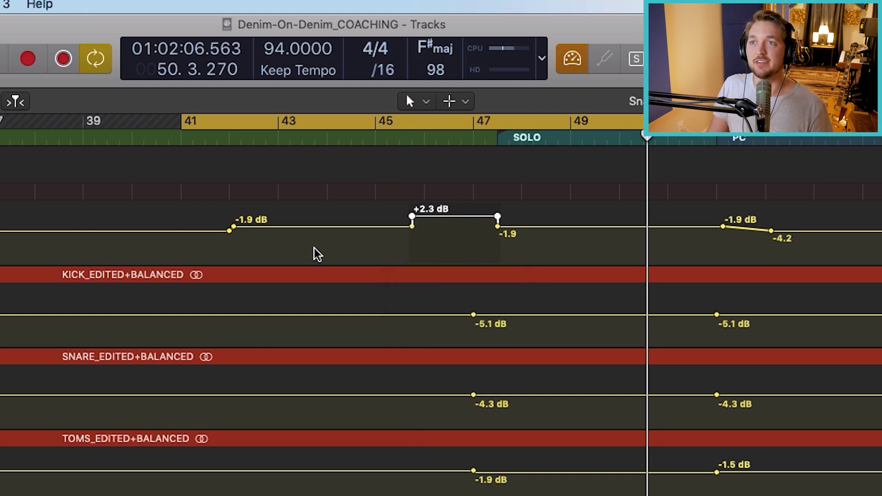
drag(434, 225, 437, 245)
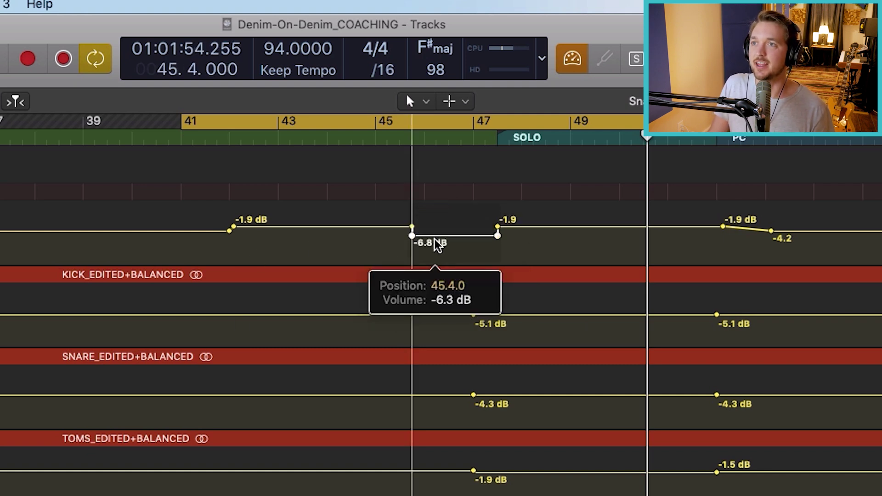
drag(422, 215, 426, 229)
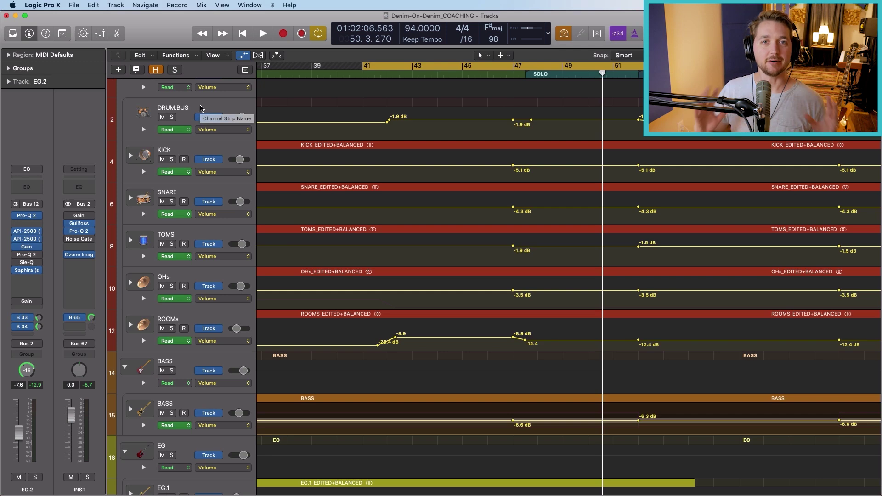
Select the DRUM.BUS track, hide the track automation and reduce the track heights
click(201, 108)
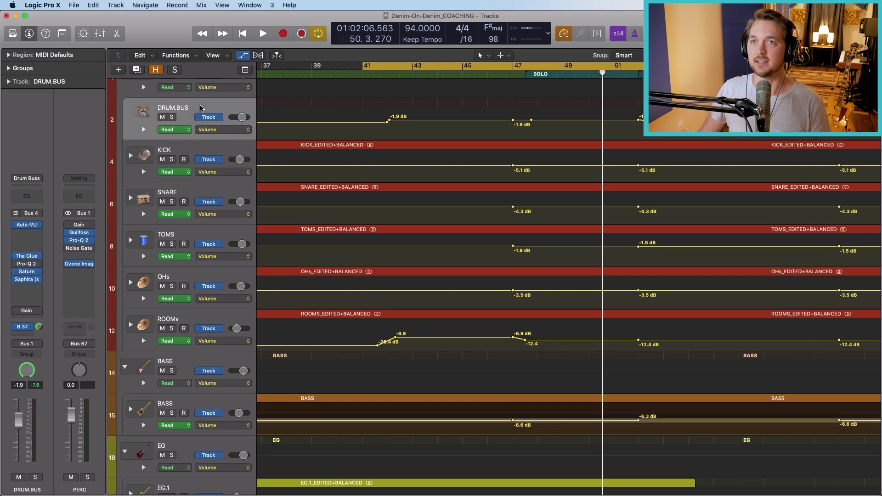
click(243, 55)
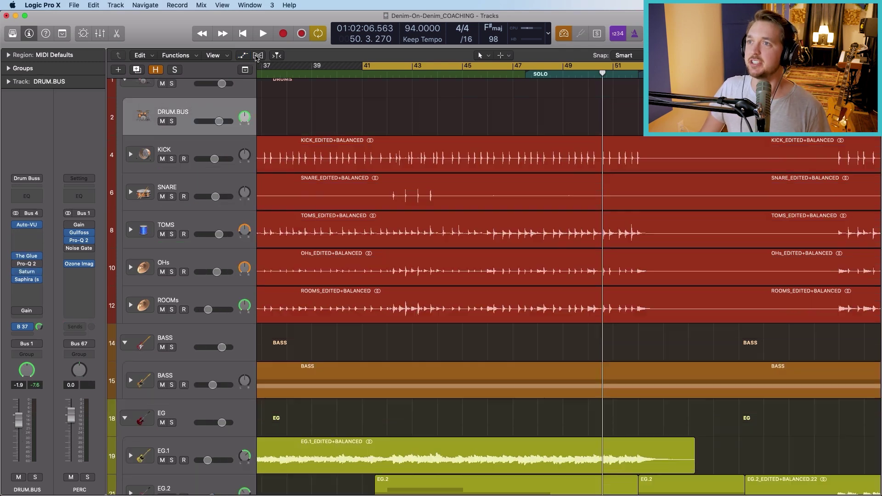
key(super+Up)
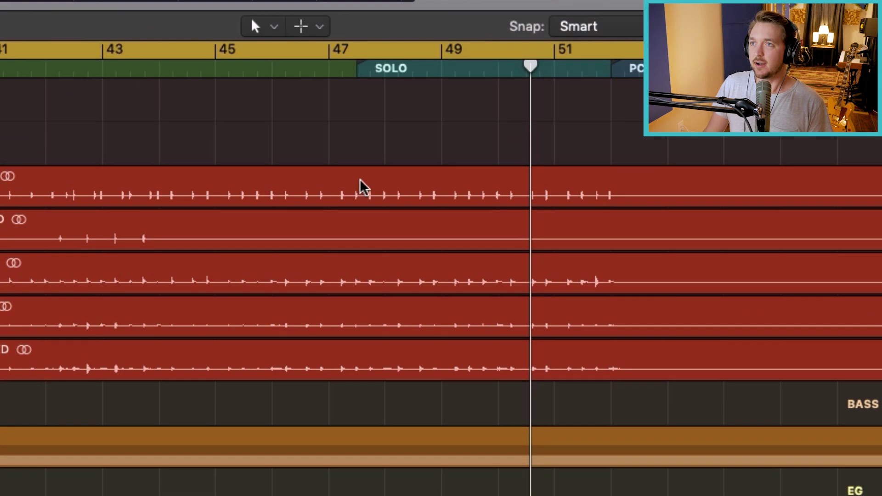
Split the KICK region at the edges of a marquee selection from 47.3 to 52.1, and undo the split
drag(527, 126, 624, 123)
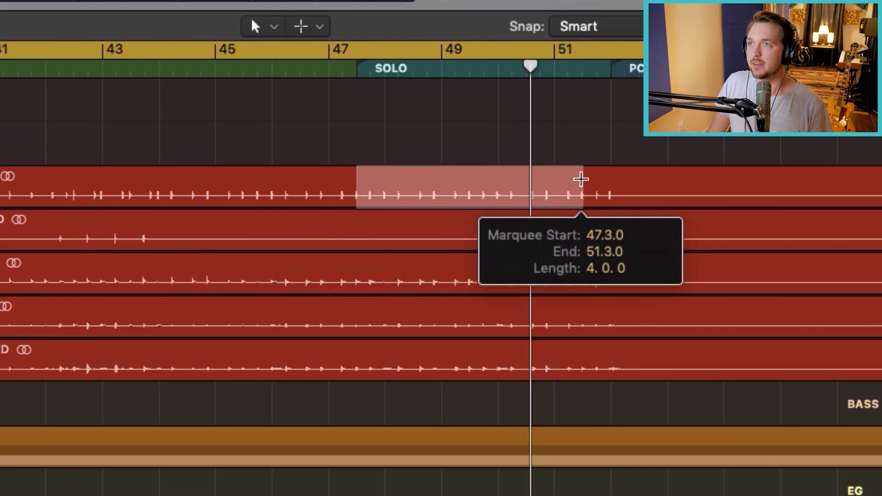
drag(581, 179, 610, 181)
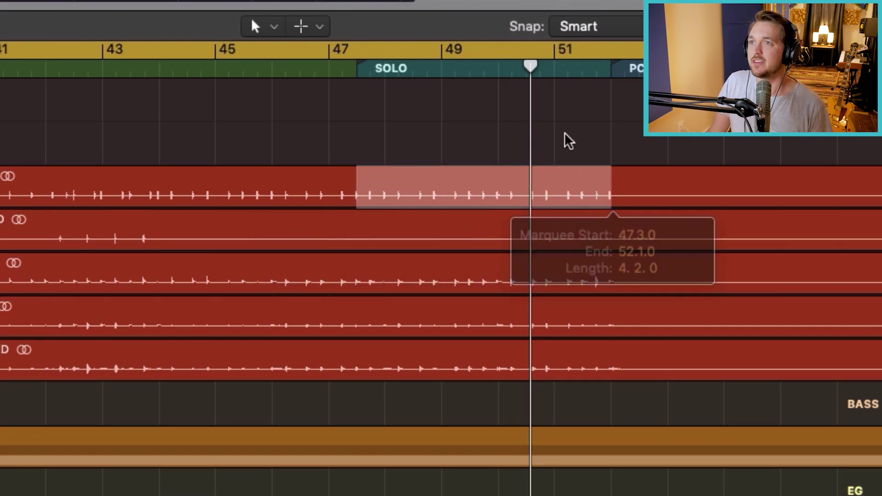
click(484, 184)
click(482, 114)
click(433, 184)
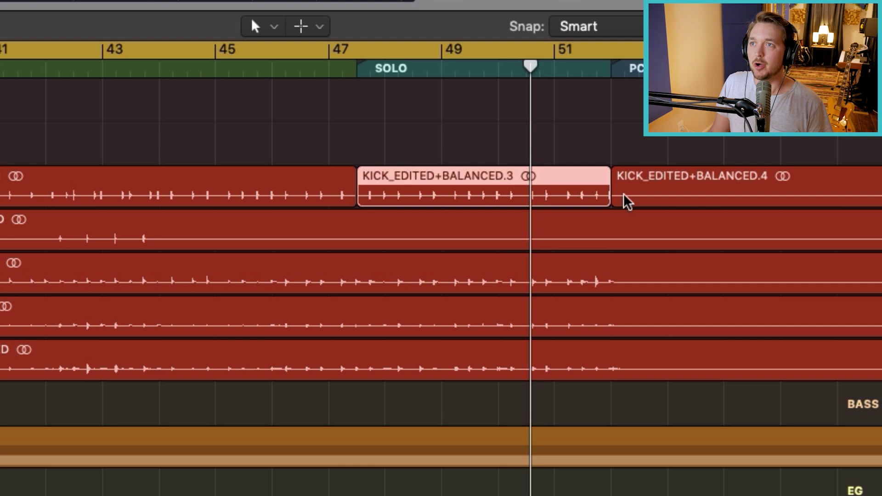
click(562, 147)
key(super+z)
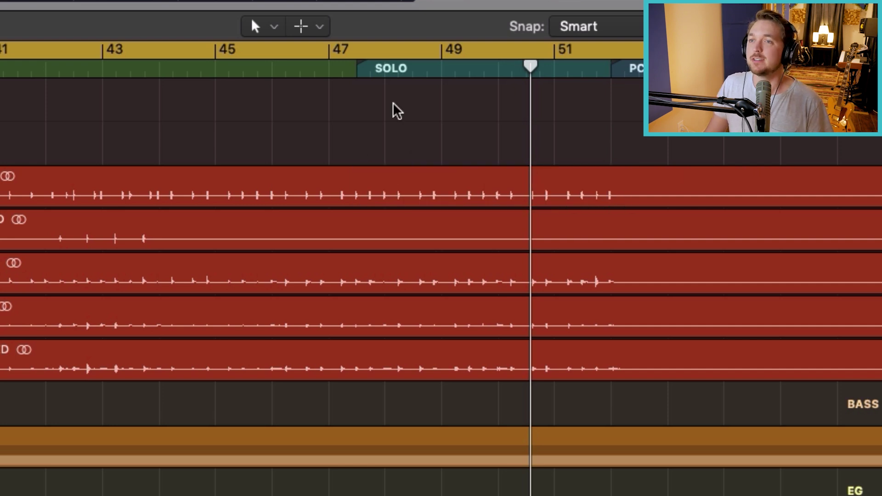
Split the KICK region at the playhead at the starts of the SOLO and PC sections, and undo both splits
mouse_move(367, 71)
mouse_down()
mouse_move(339, 75)
mouse_move(357, 73)
mouse_up()
click(409, 180)
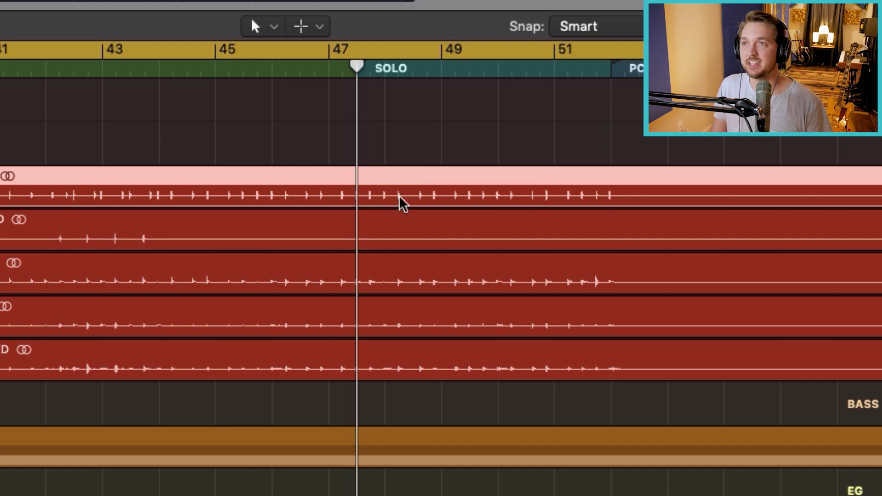
key(super+t)
drag(357, 66, 618, 67)
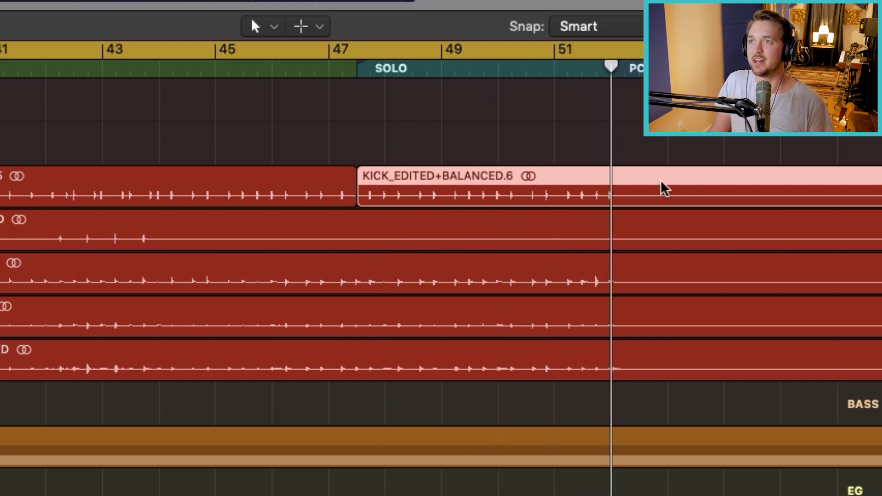
key(super+t)
click(659, 148)
click(488, 195)
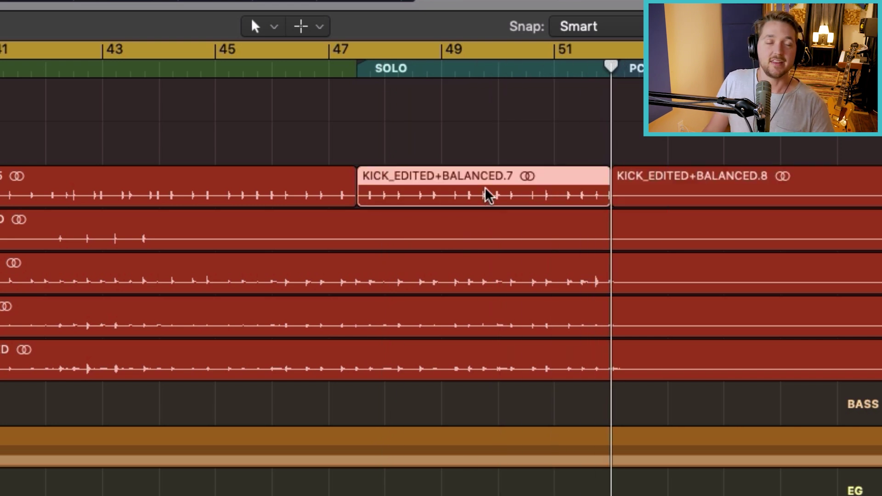
key(super+z)
key(super+z)
Marquee-select the SOLO section of the KICK region and cut it into its own region
drag(356, 179, 608, 184)
click(544, 186)
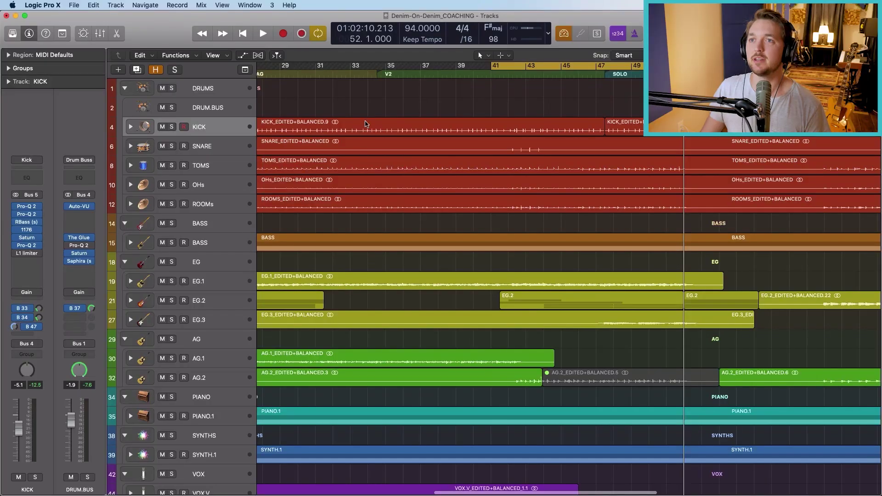
Marquee-select the TAG section of the KICK region and set the cycle range to that selection
scroll(366, 124, left, 3)
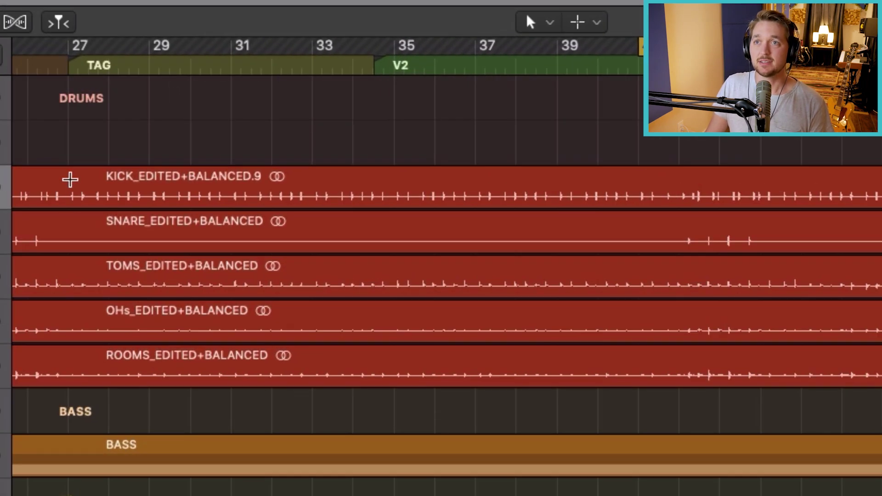
drag(70, 179, 375, 196)
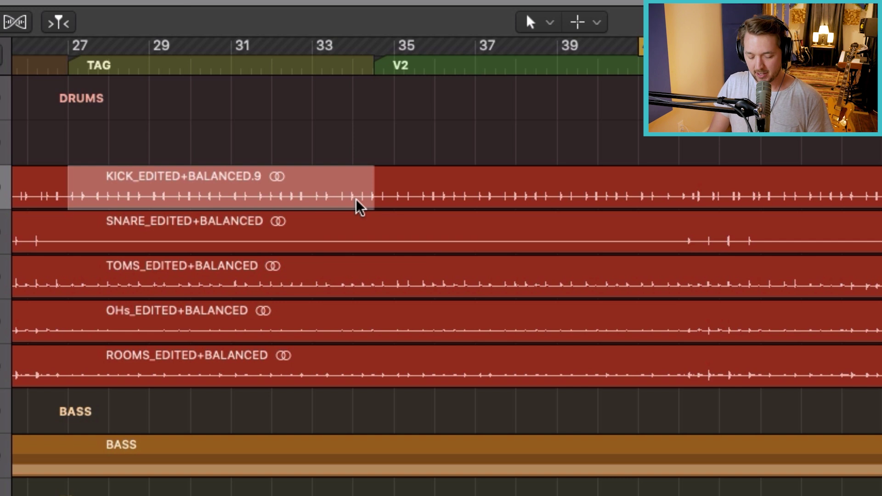
key(super+u)
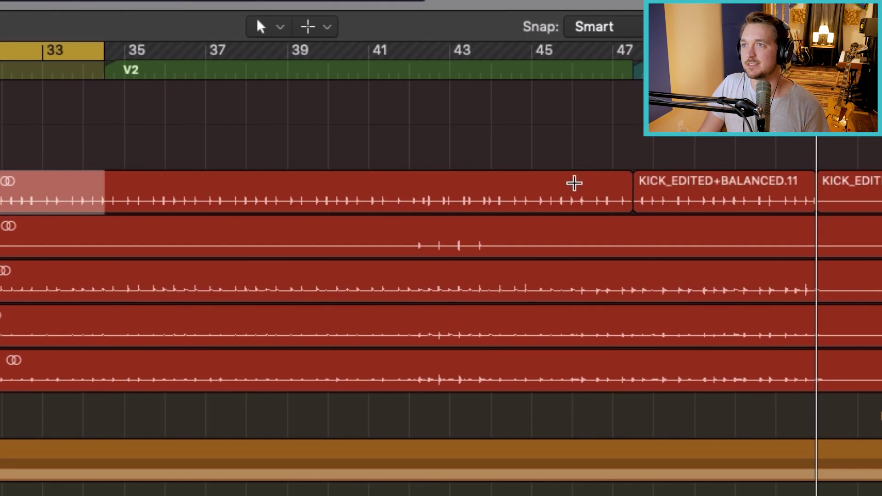
Set the cycle range to a KICK marquee selection from bar 46 to the SOLO start, and play it
drag(567, 186, 632, 195)
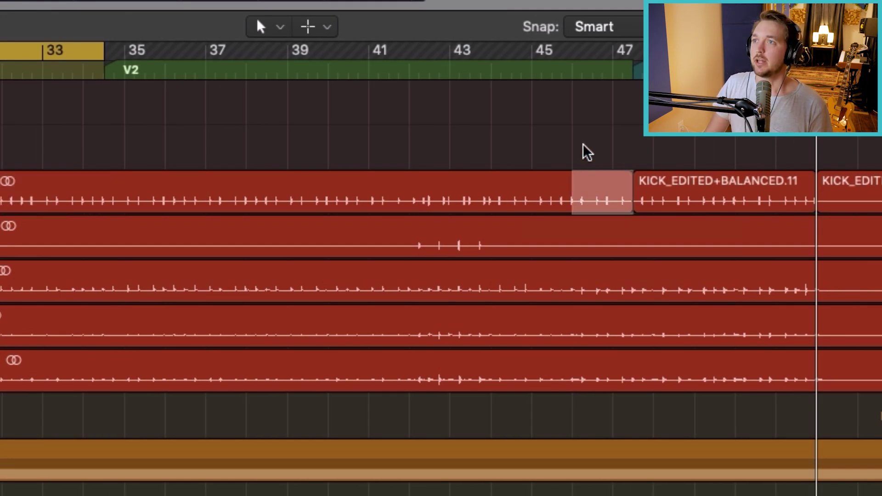
key(super+u)
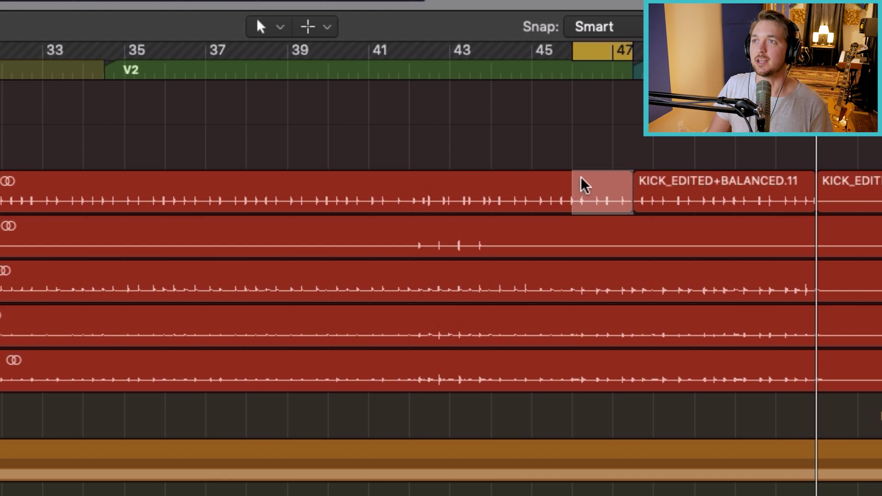
key(space)
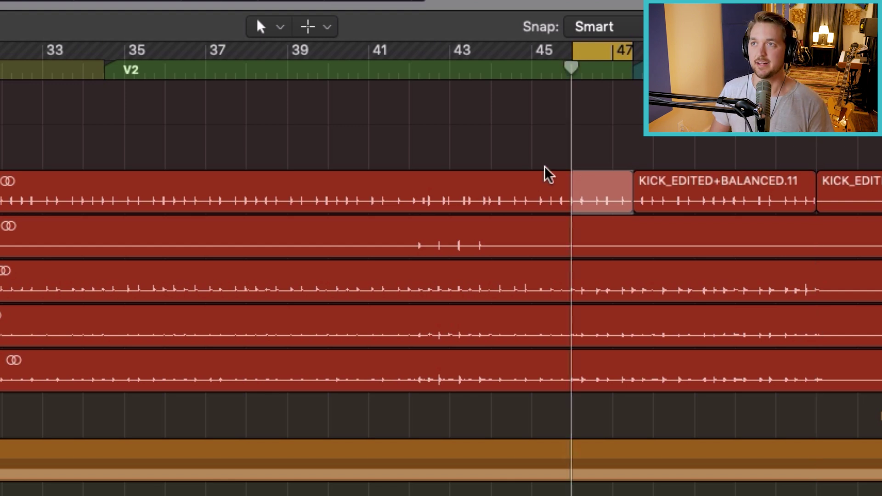